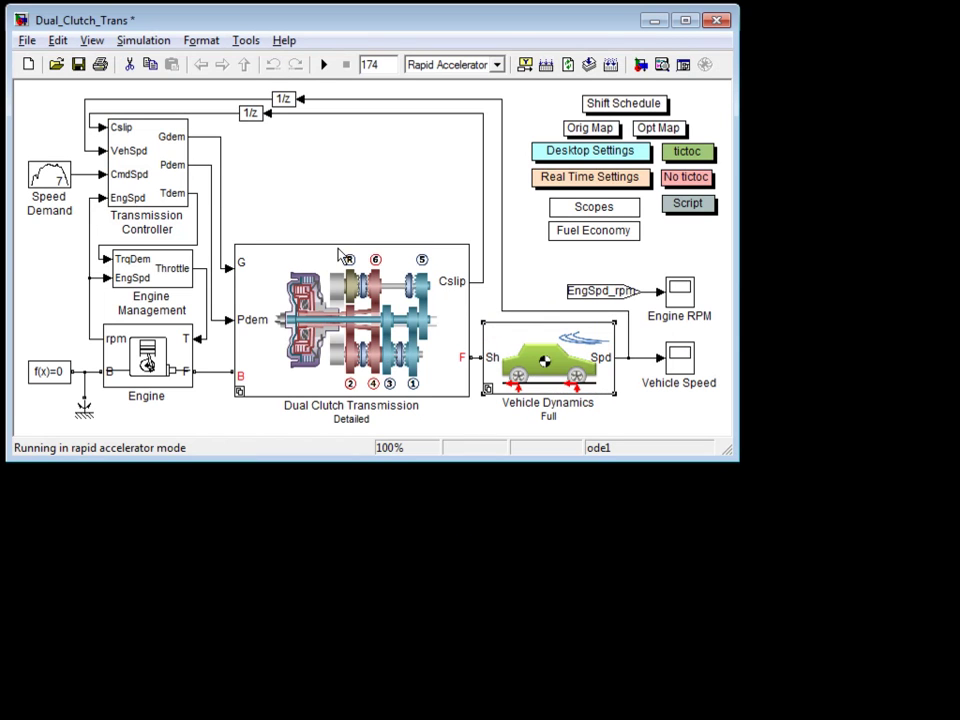
pyautogui.doubleClick(347, 300)
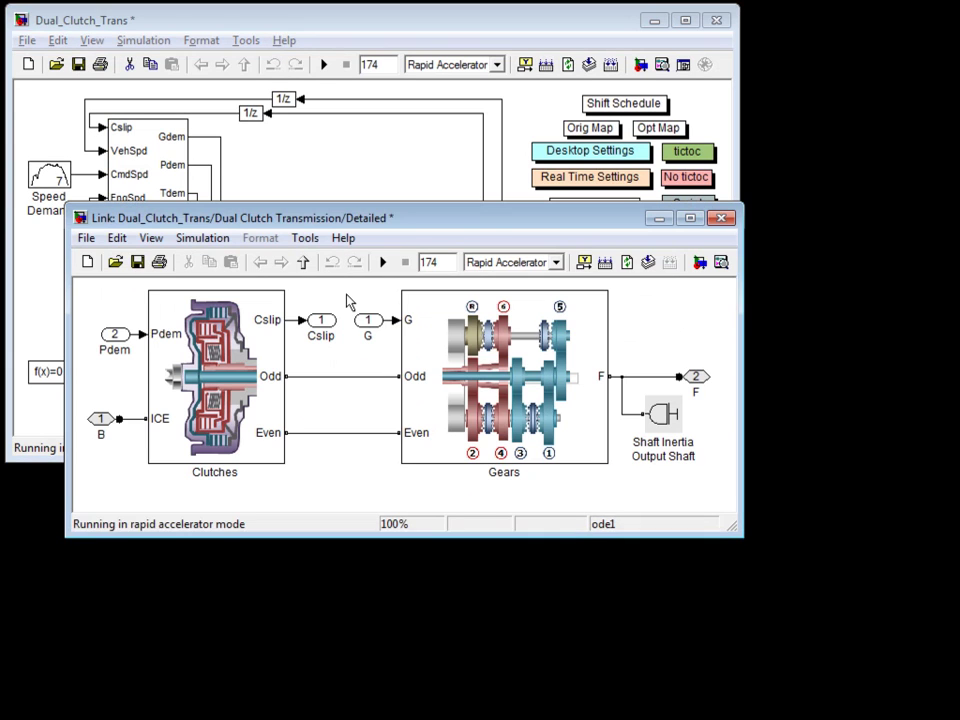
pyautogui.doubleClick(525, 365)
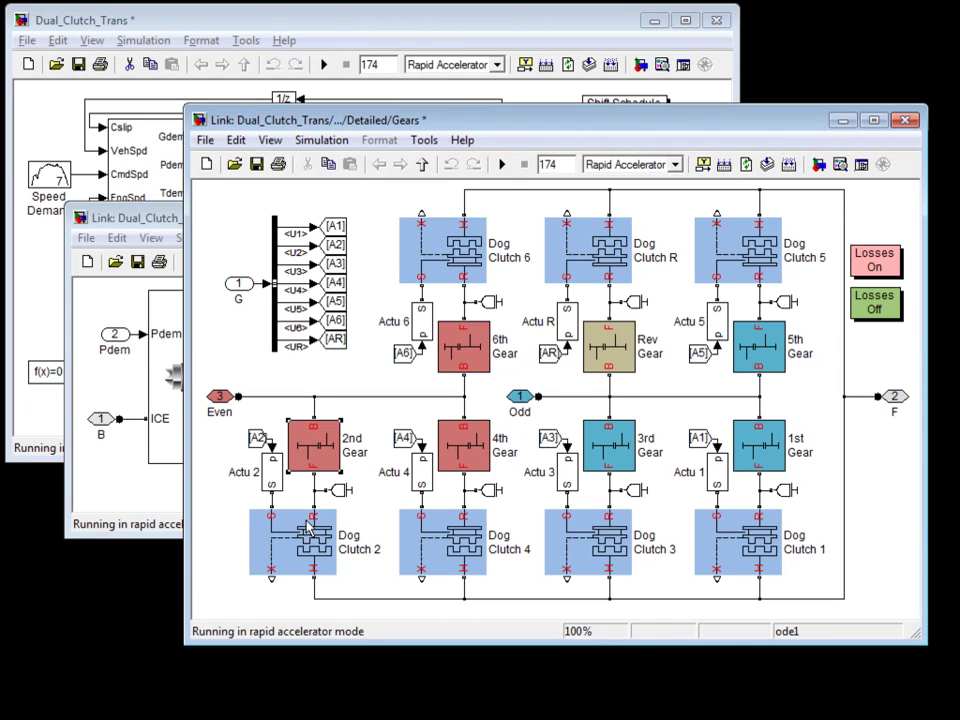
pyautogui.click(307, 565)
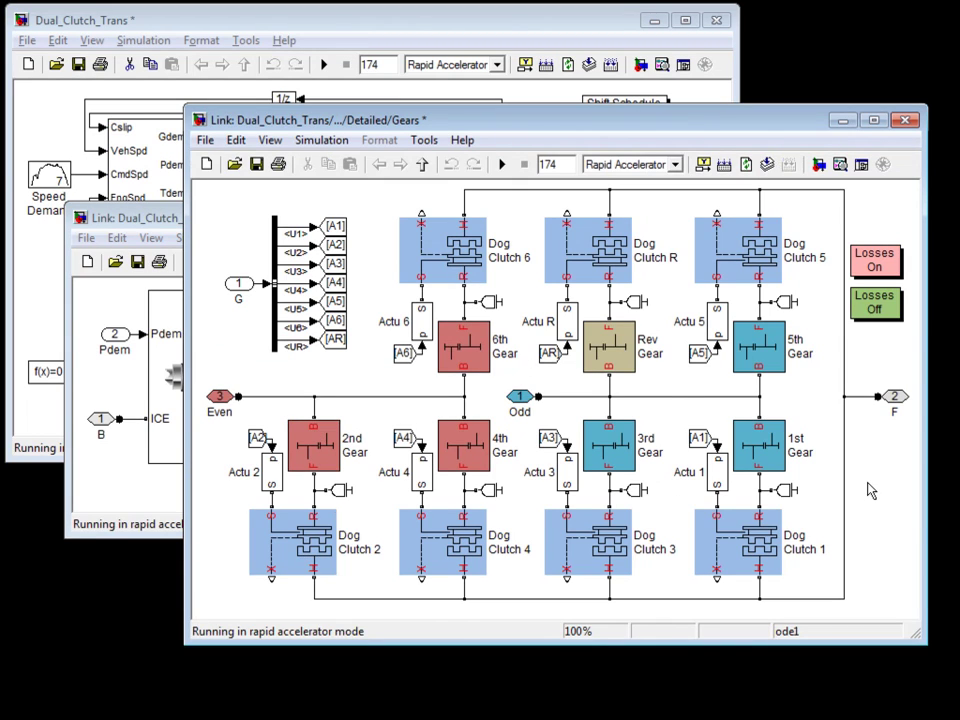
pyautogui.hotkey('ctrl', 'w')
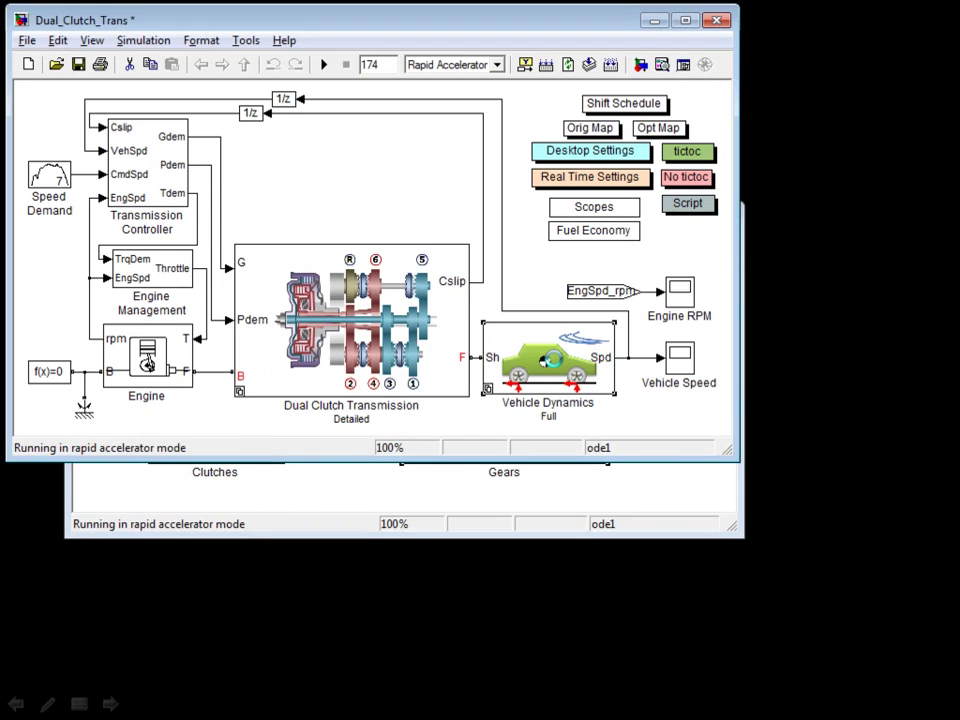
pyautogui.doubleClick(562, 372)
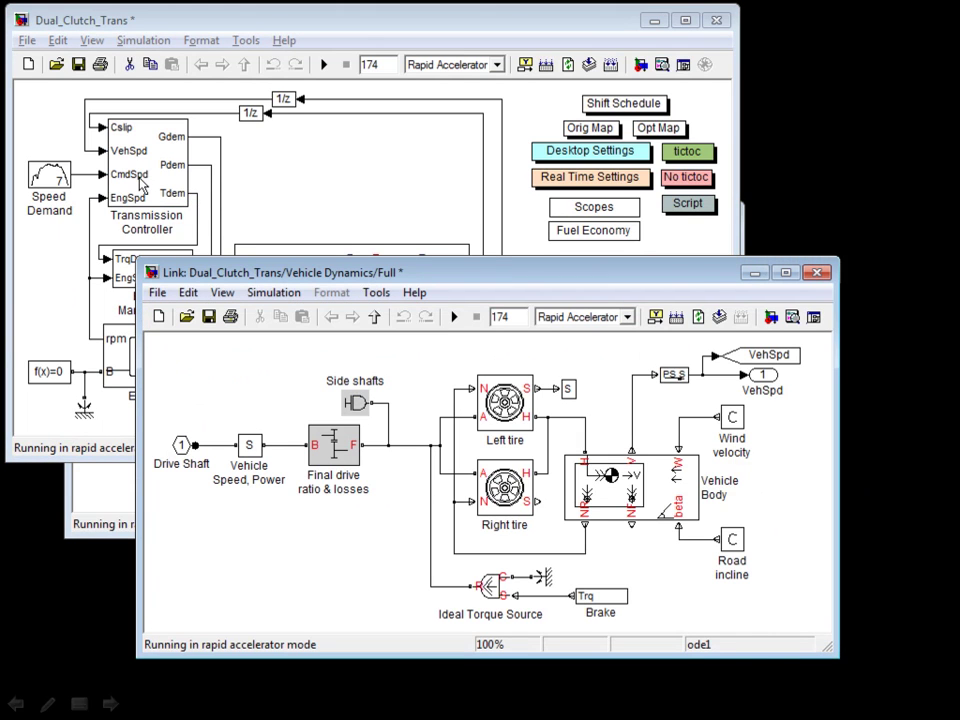
pyautogui.click(818, 272)
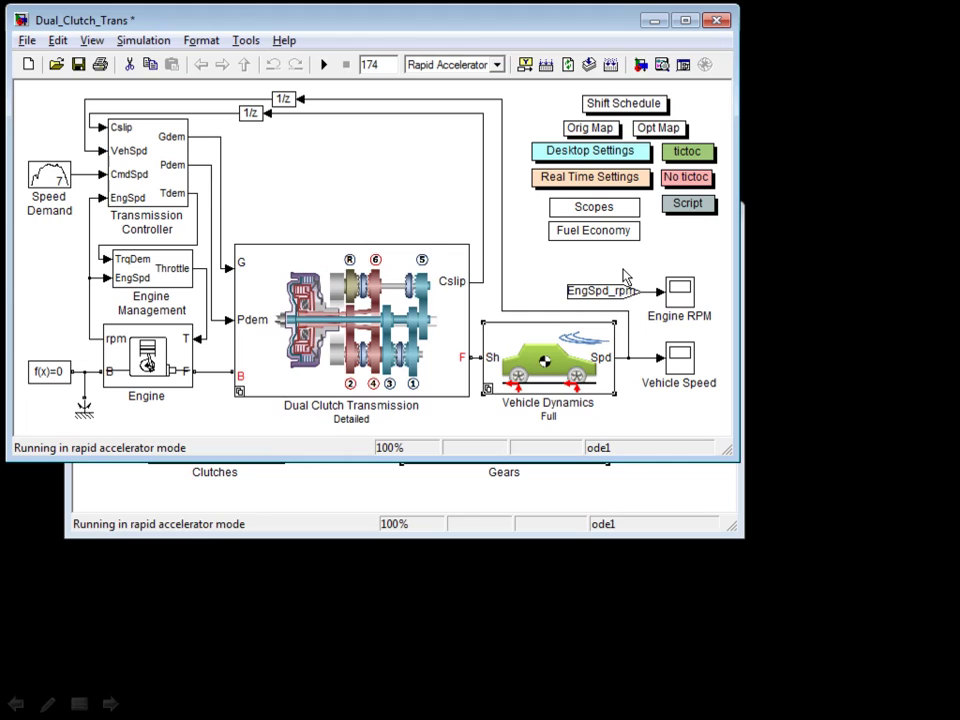
pyautogui.click(583, 278)
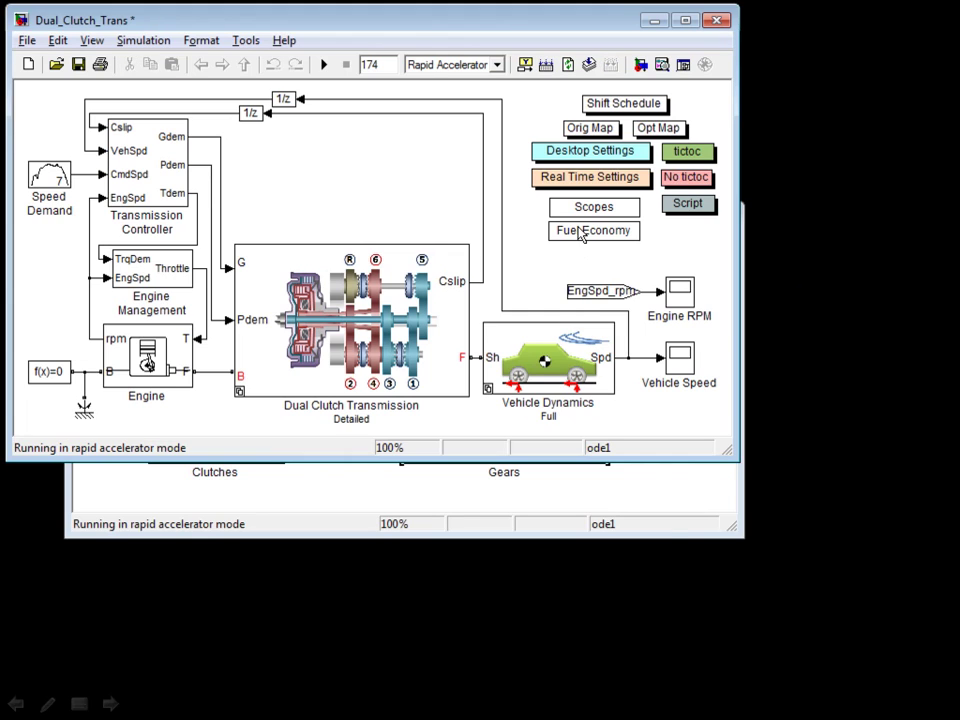
pyautogui.doubleClick(581, 233)
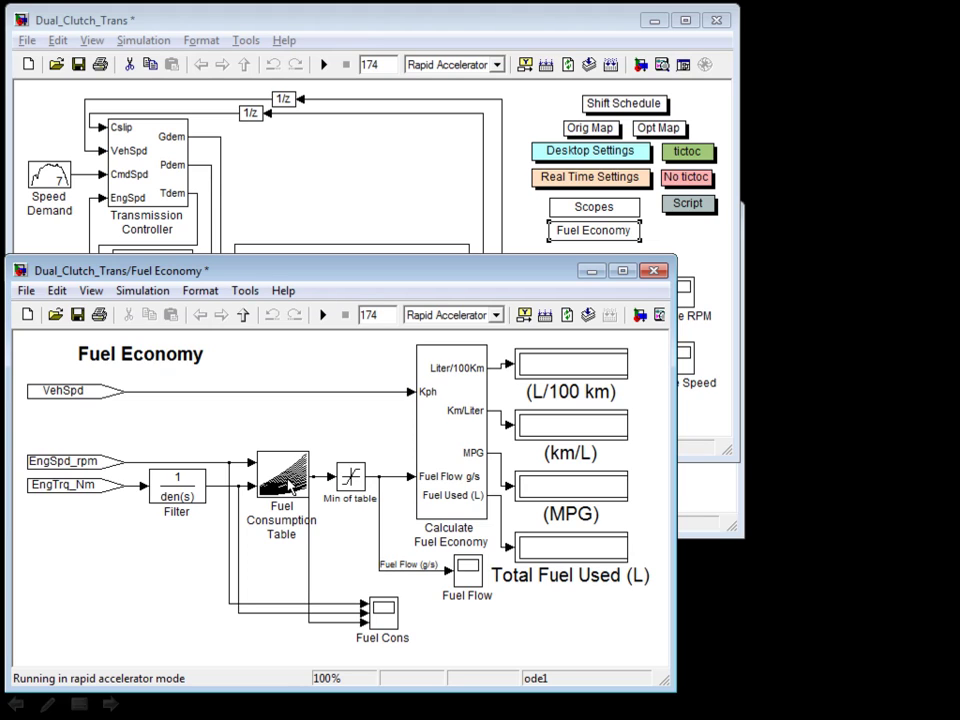
pyautogui.click(653, 270)
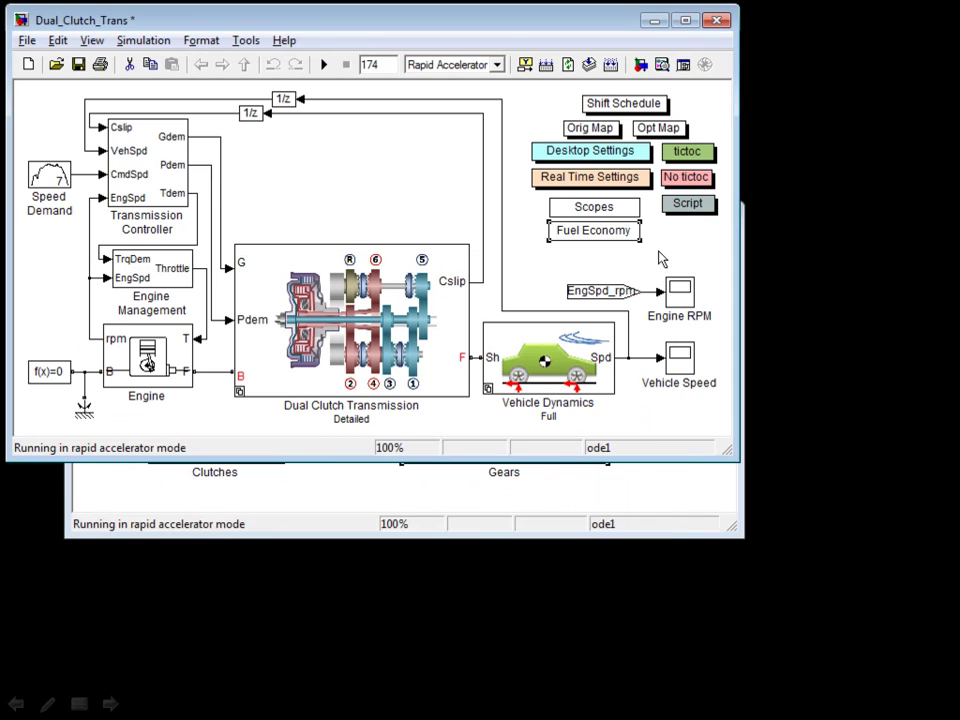
# - Plot the current gear shifting schedule from the Orig Map block, then close the figure
pyautogui.click(607, 123)
pyautogui.doubleClick(606, 102)
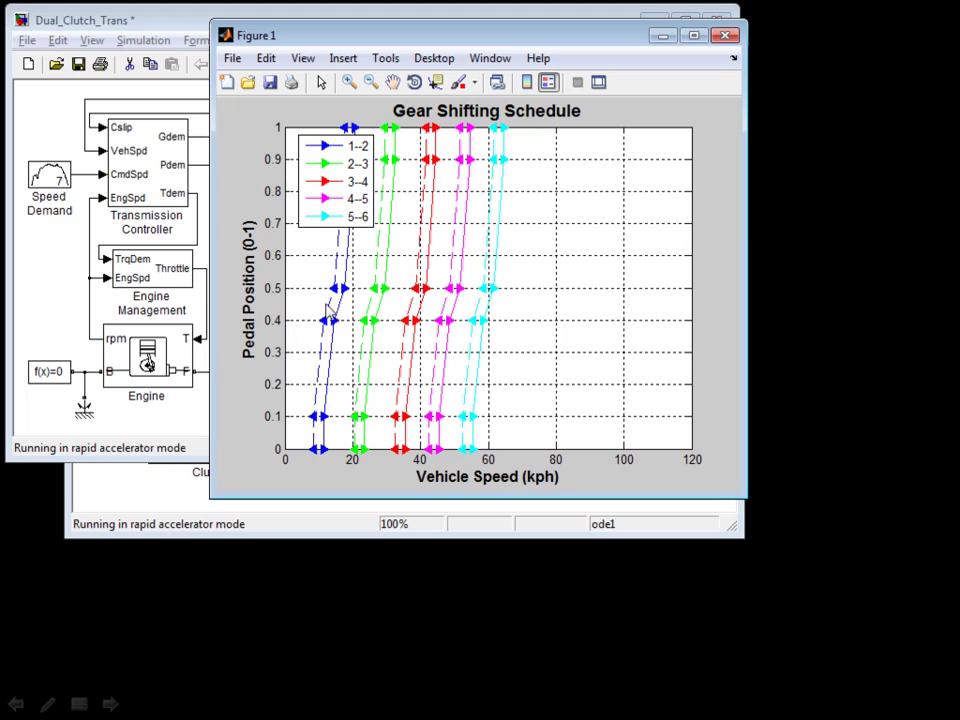
pyautogui.click(725, 36)
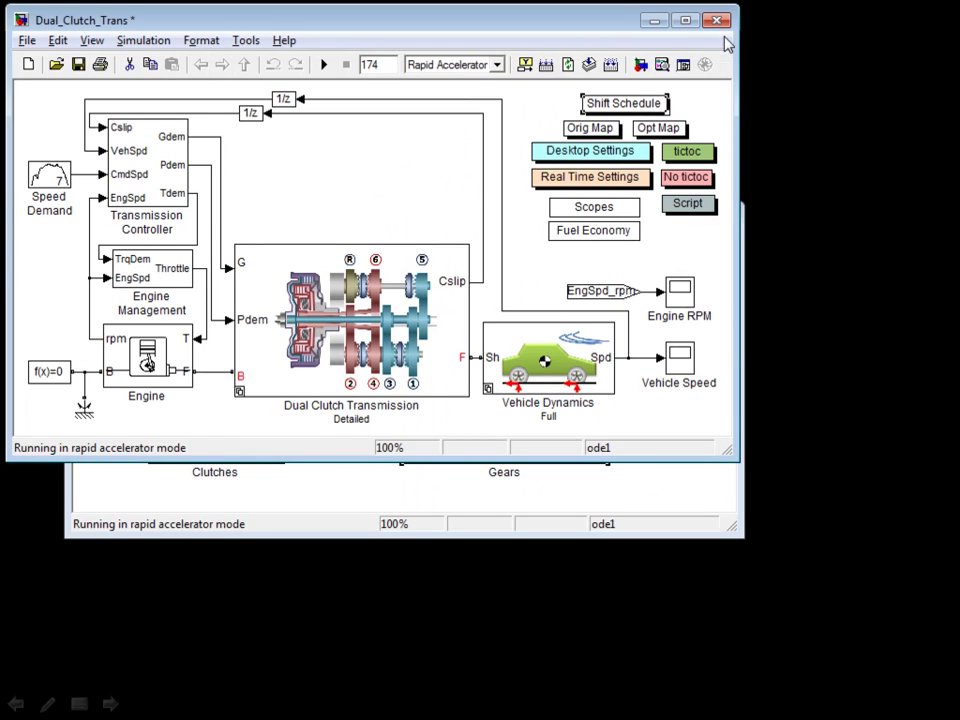
# - Close the Dual_Clutch_Trans model without saving changes and switch toward MATLAB
pyautogui.click(532, 118)
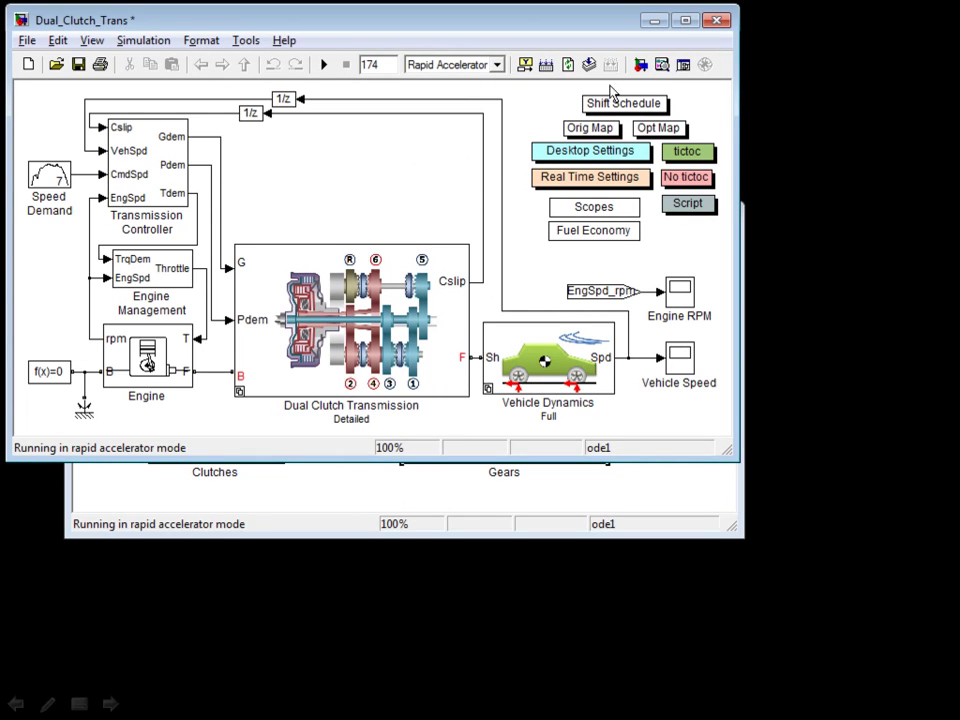
pyautogui.click(716, 20)
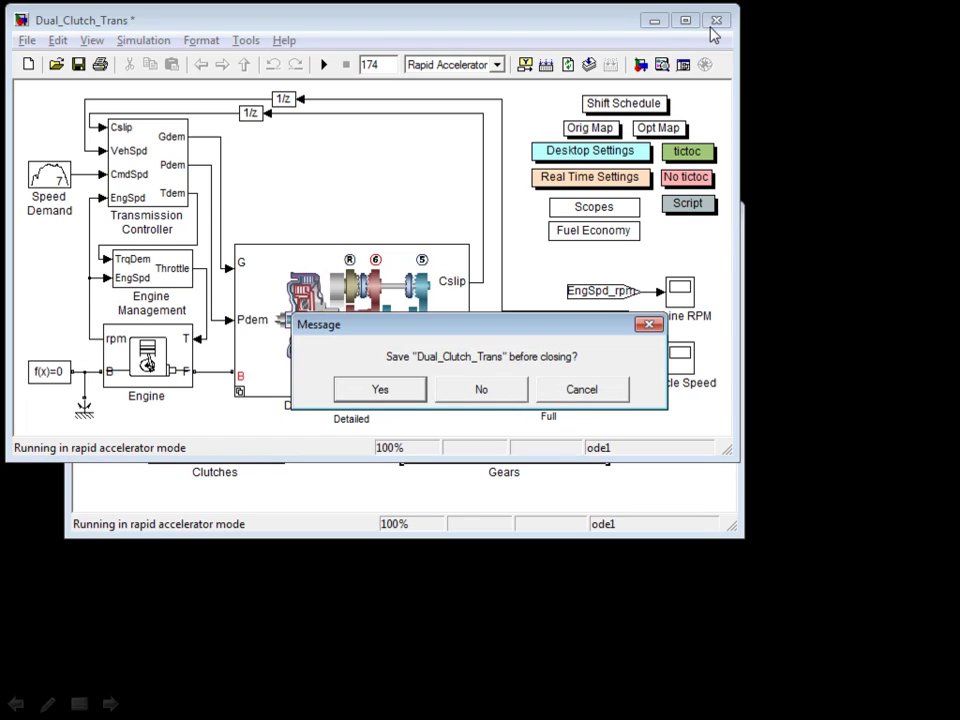
pyautogui.click(466, 389)
pyautogui.hotkey('alt', 'Tab')
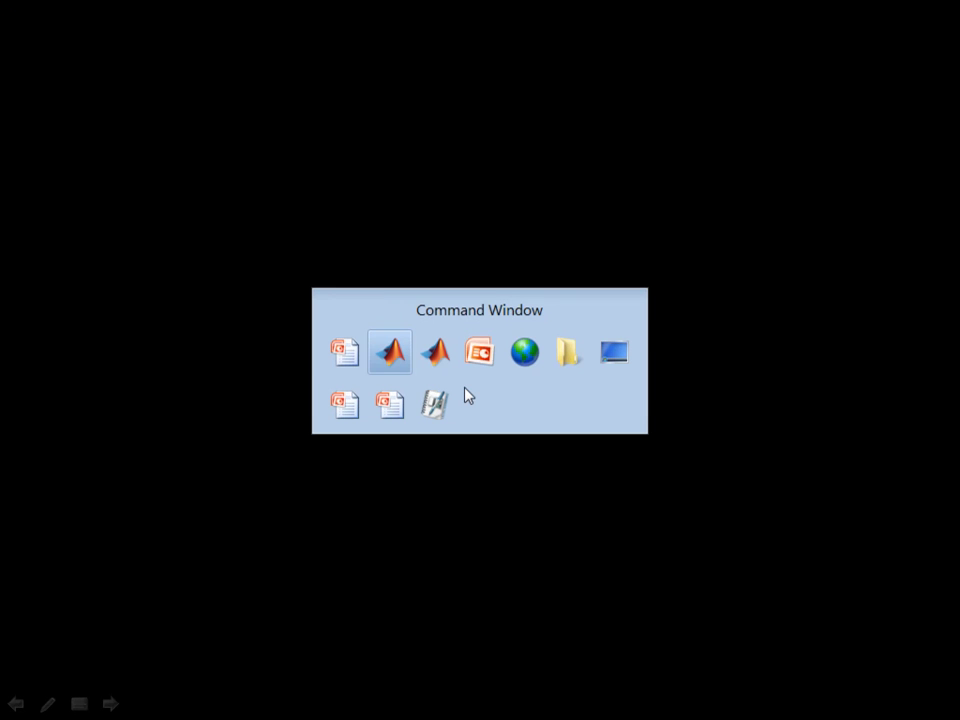
# - In find_min_fuel_1D.m, show and dismiss the help for fminsearch on line 24
pyautogui.hotkey('alt', 'Tab')
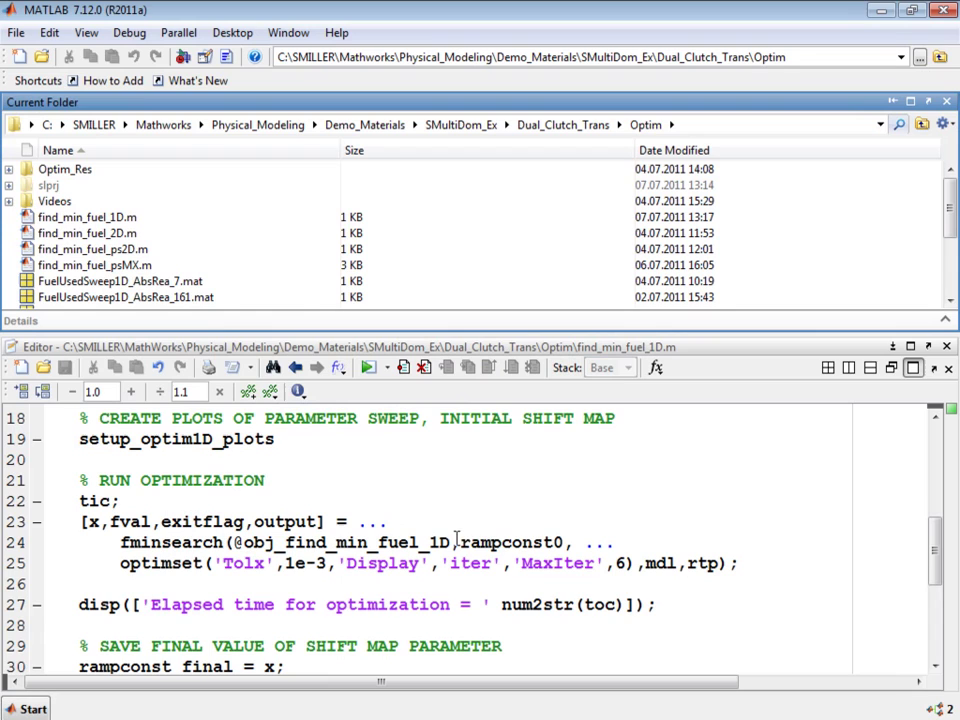
pyautogui.doubleClick(151, 545)
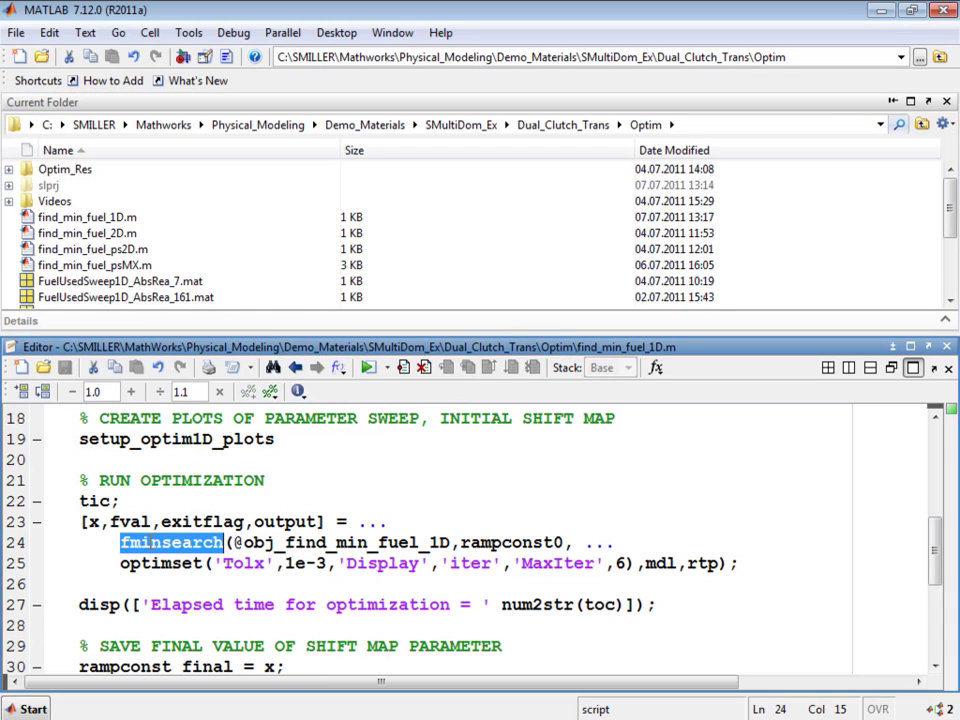
pyautogui.press('F1')
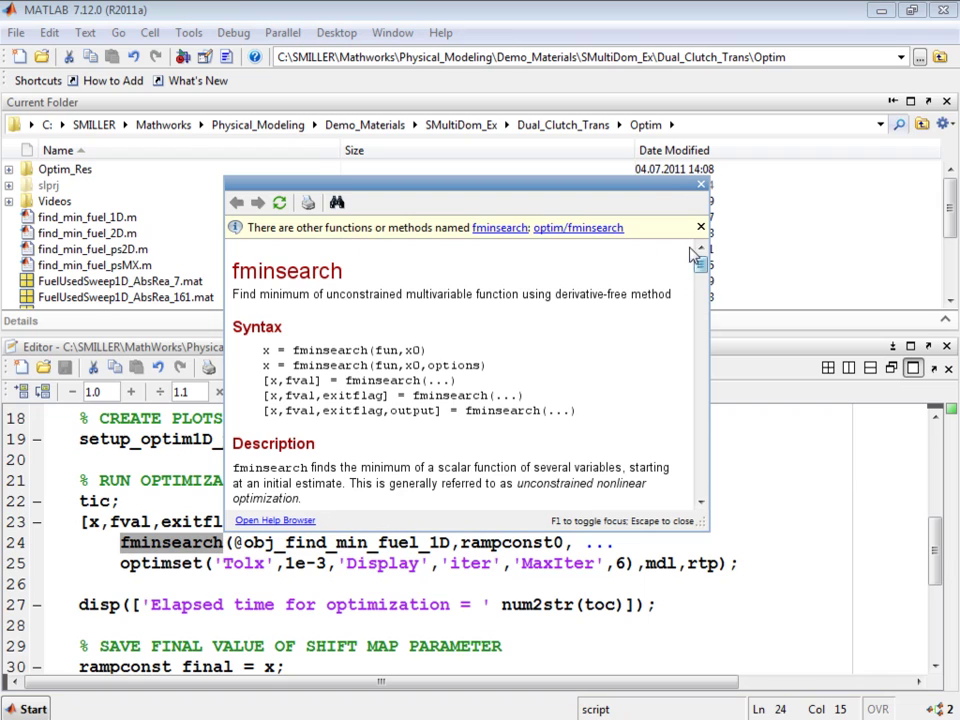
pyautogui.click(704, 187)
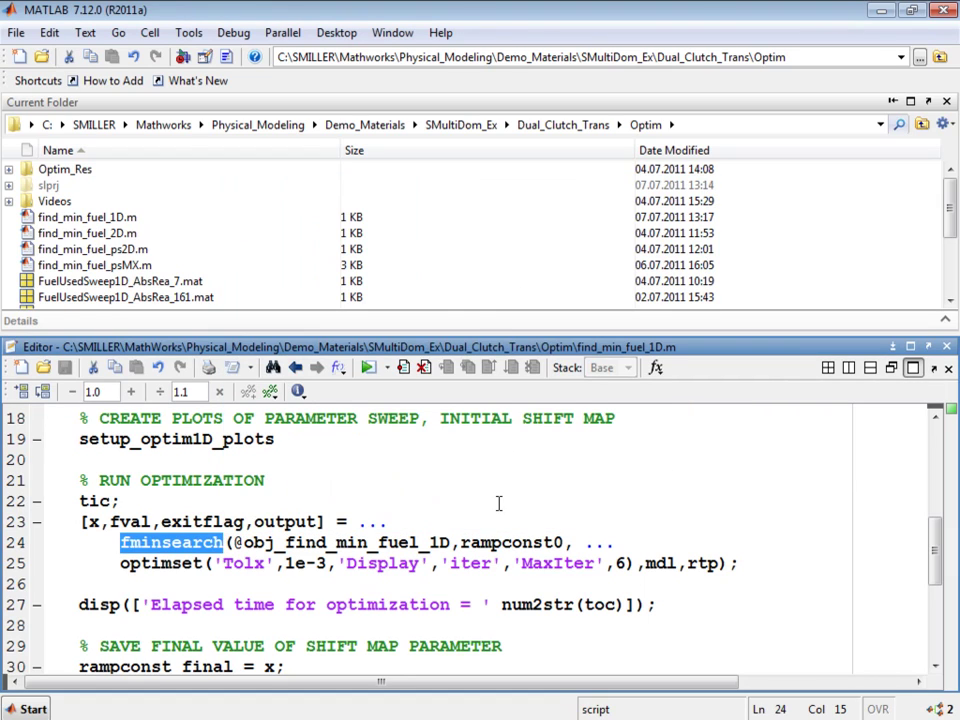
# - Highlight rampconst0, obj_find_min_fuel_1D and the MaxIter limit, then select the script file
pyautogui.doubleClick(493, 542)
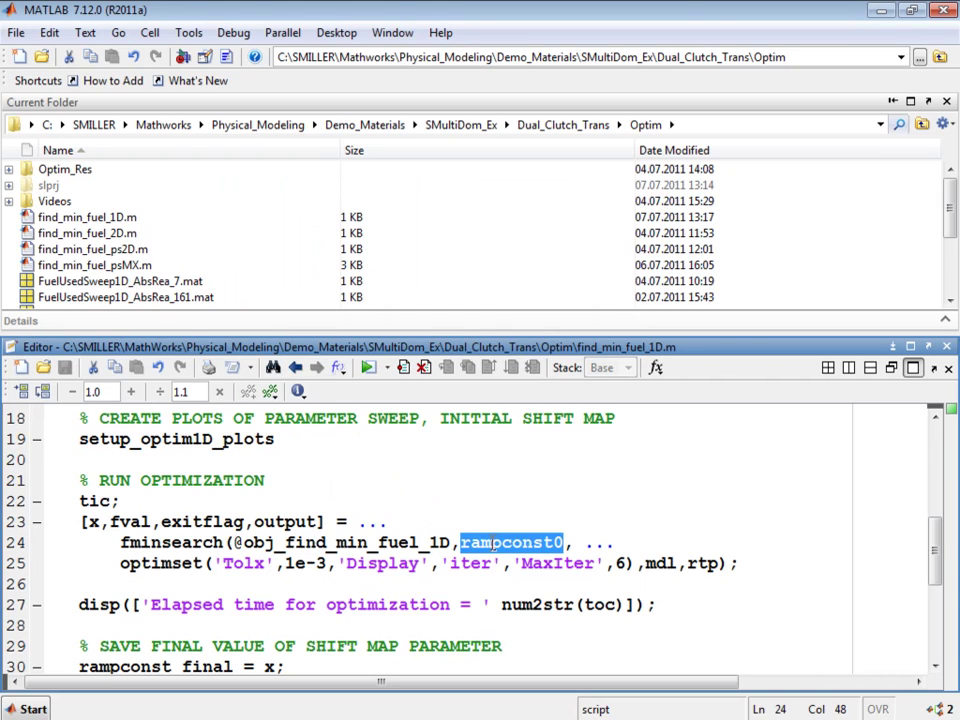
pyautogui.doubleClick(342, 542)
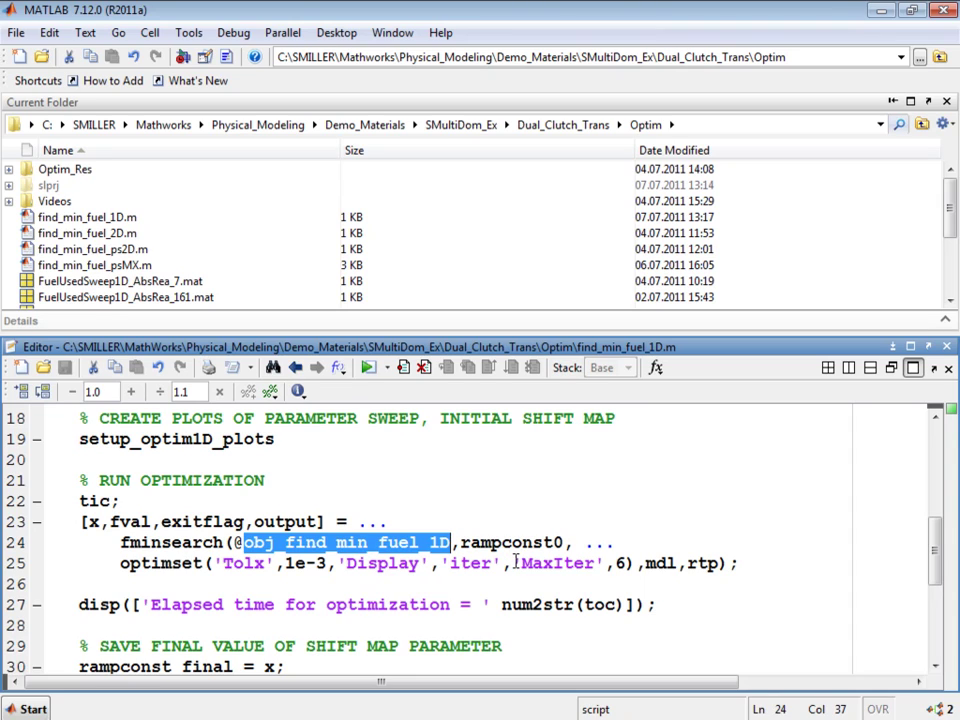
pyautogui.doubleClick(550, 563)
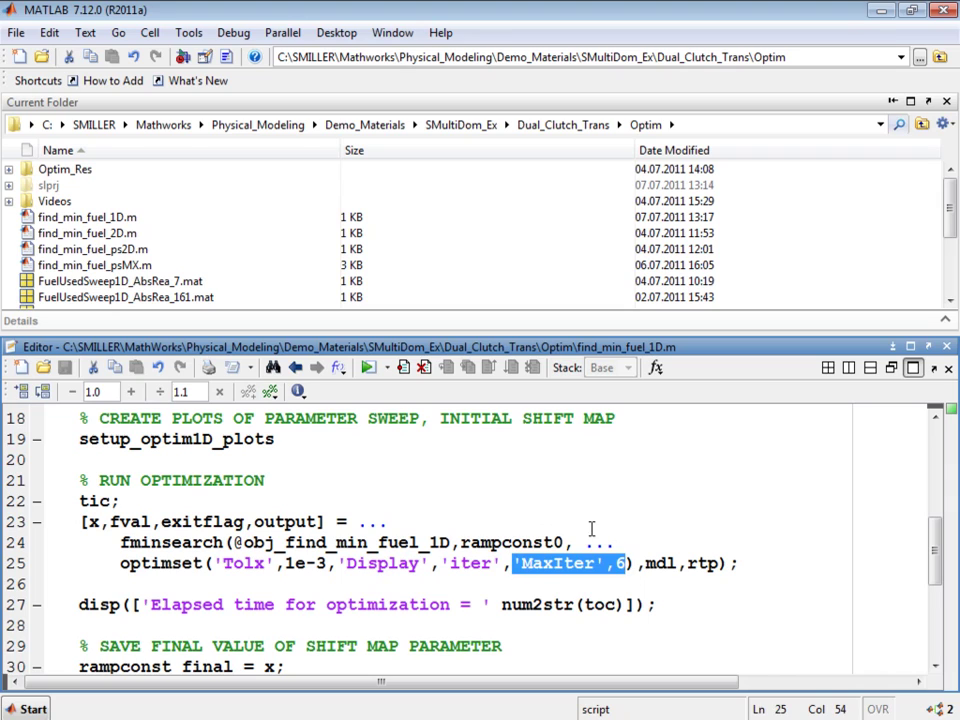
pyautogui.click(587, 527)
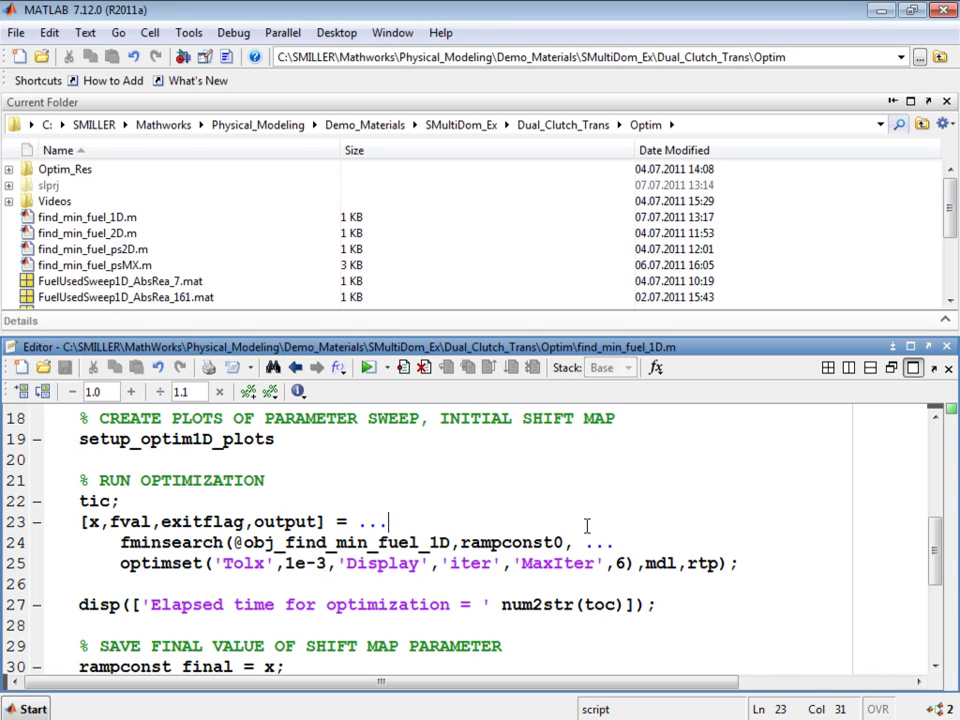
pyautogui.click(64, 220)
# - Run find_min_fuel_1D.m and follow its iterations in the Command Window until it finishes
pyautogui.rightClick(64, 220)
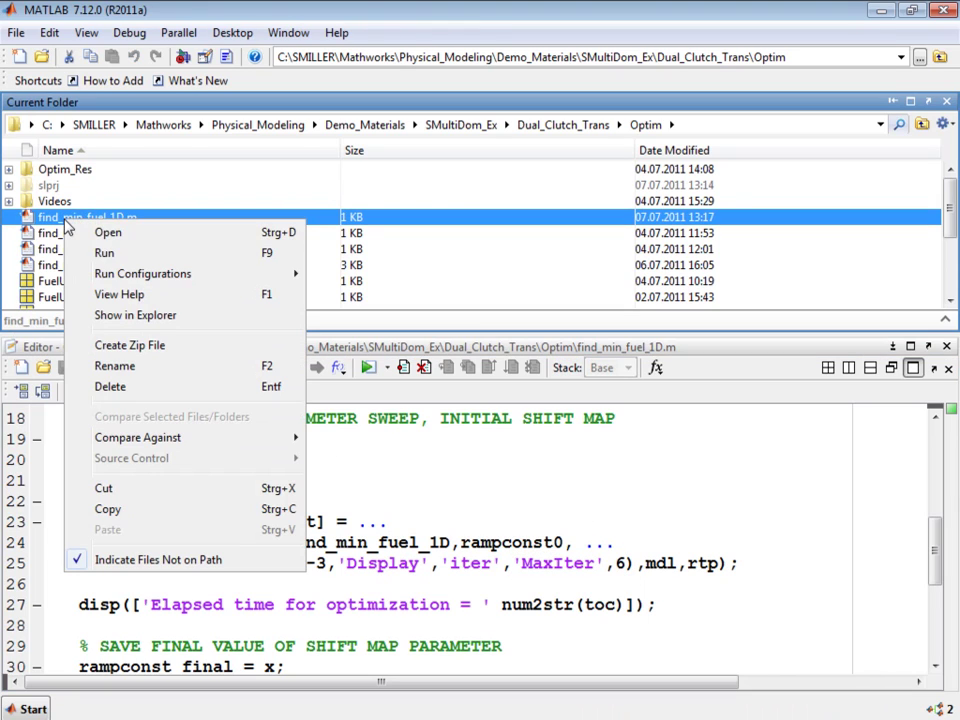
pyautogui.click(106, 253)
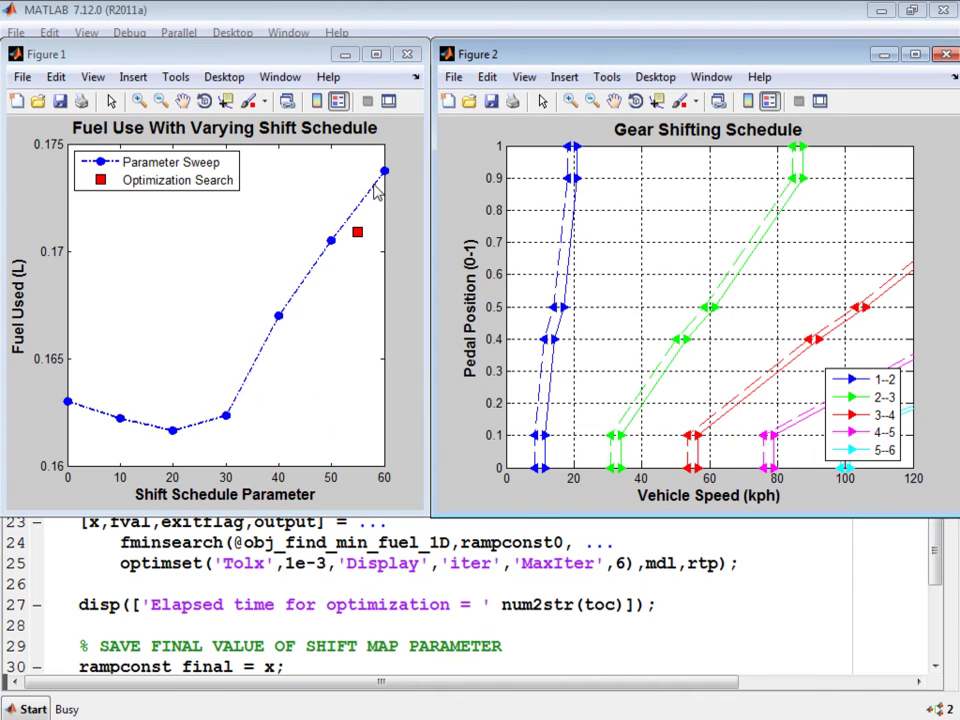
pyautogui.hotkey('alt', 'Tab')
pyautogui.hotkey('alt', 'Tab')
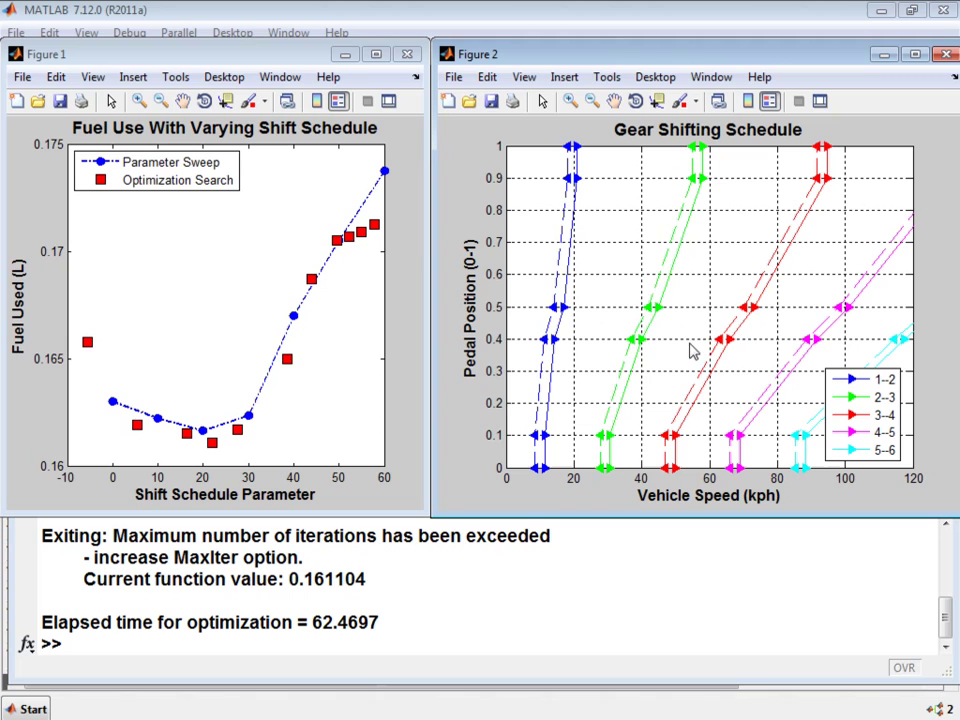
# - Open find_min_fuel_psMX.m in the Editor and scroll down to line 65
pyautogui.hotkey('alt', 'Tab')
pyautogui.hotkey('alt', 'Tab')
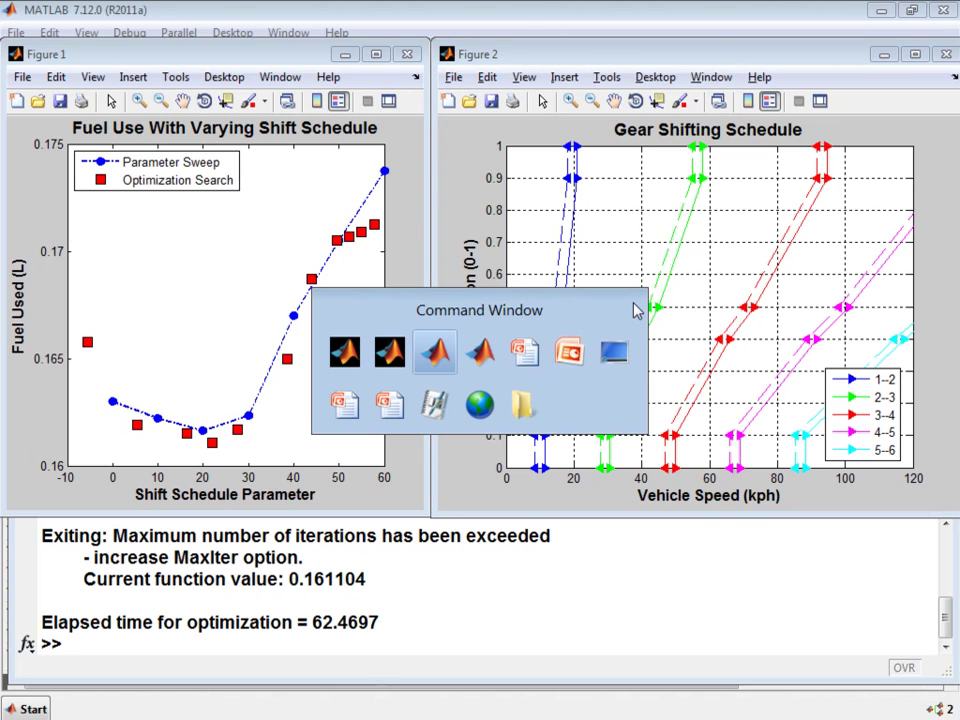
pyautogui.hotkey('alt', 'Tab')
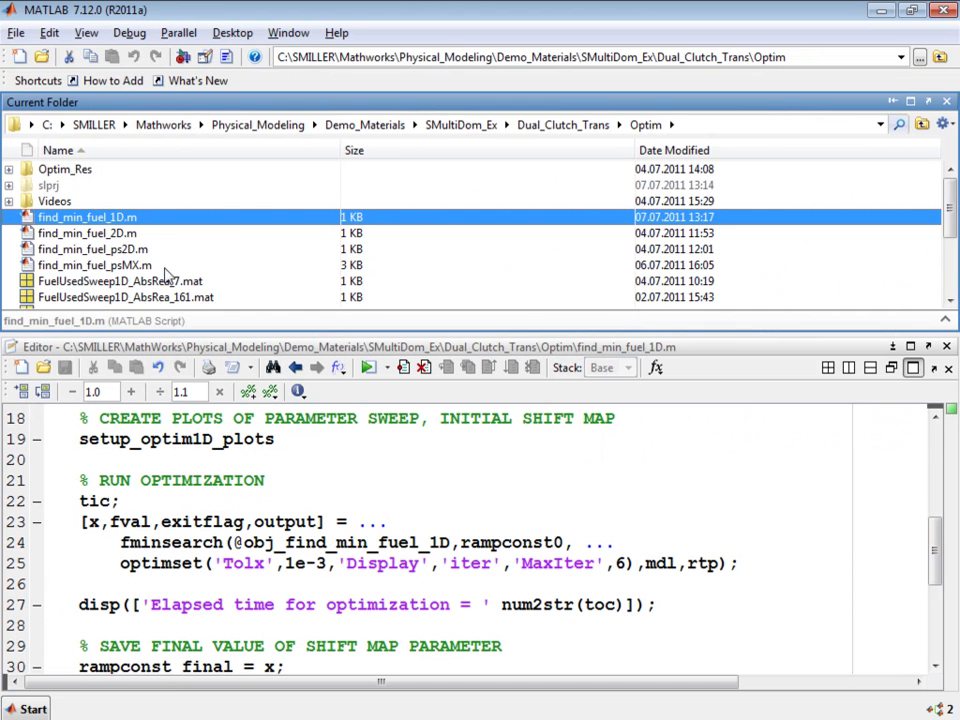
pyautogui.doubleClick(130, 266)
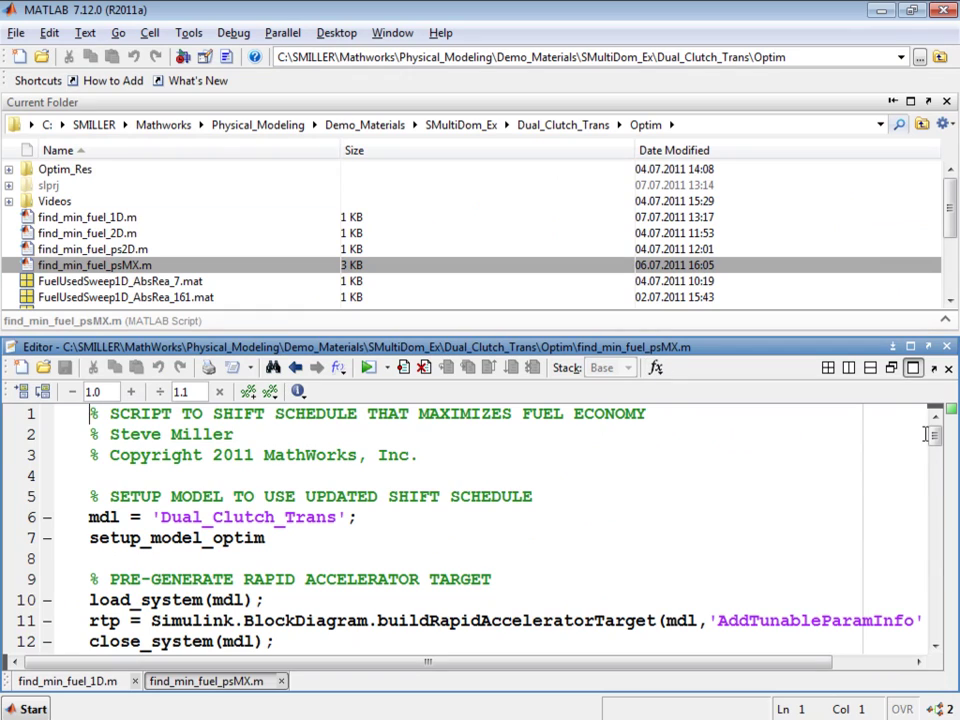
pyautogui.moveTo(934, 434); pyautogui.dragTo(939, 549)
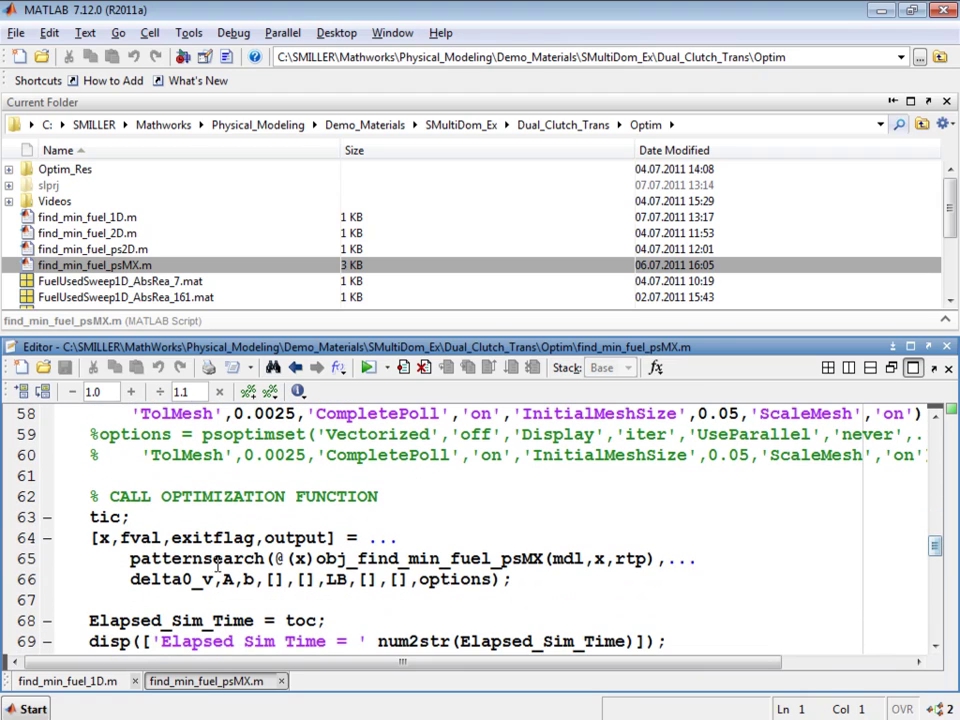
# - Highlight the patternsearch call and the 'UseParallel' option set to 'always' on line 57
pyautogui.doubleClick(212, 560)
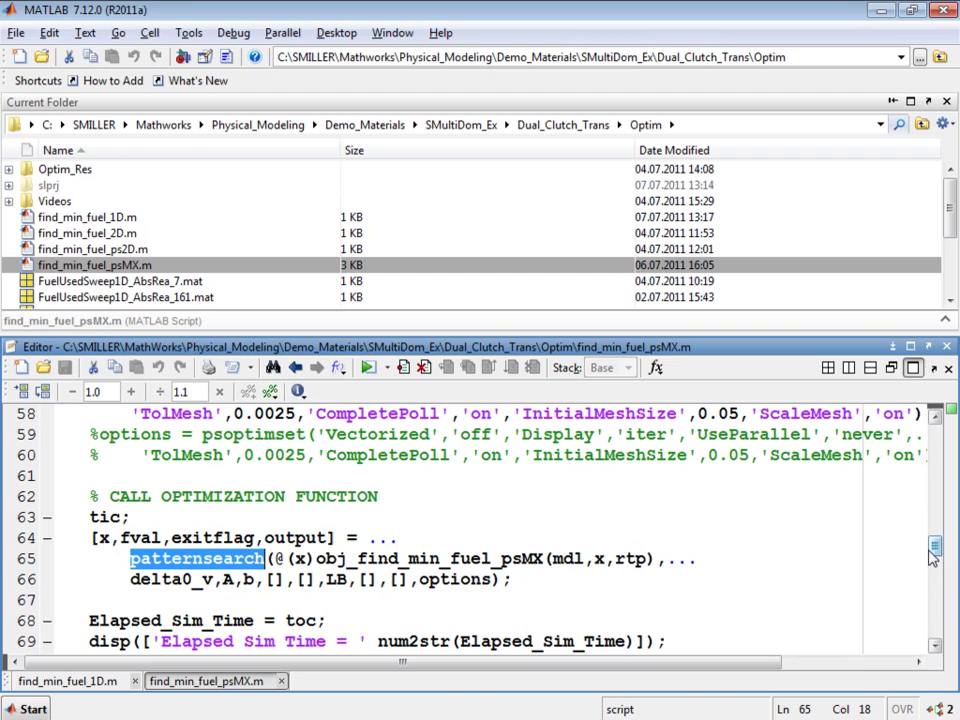
pyautogui.moveTo(938, 548); pyautogui.dragTo(937, 540)
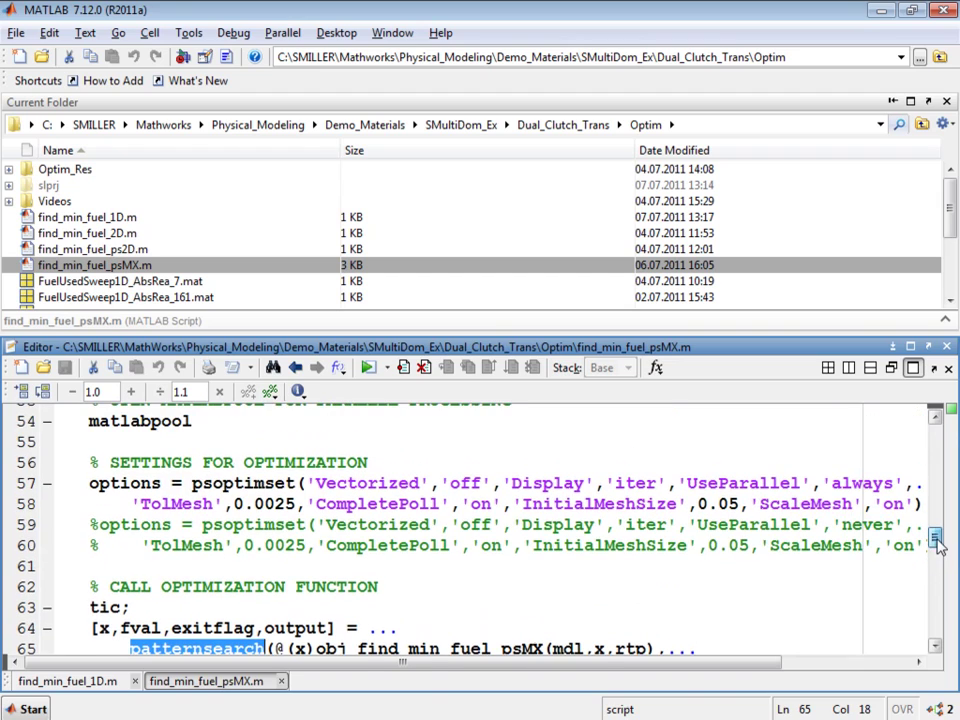
pyautogui.doubleClick(745, 481)
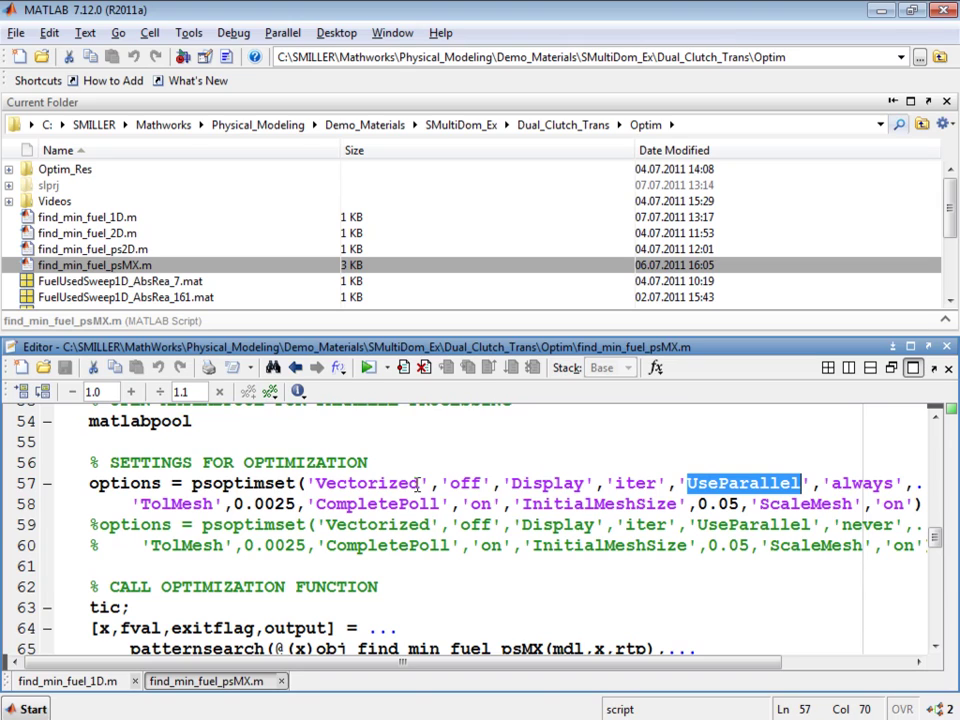
pyautogui.hotkey('alt', 'Tab')
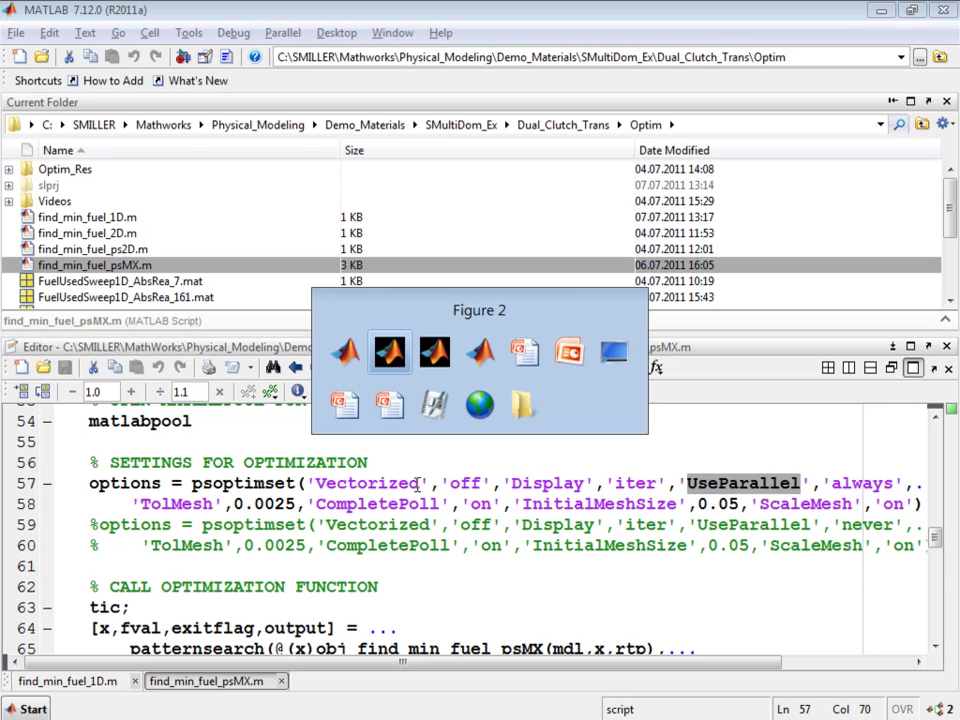
# - Bring the PowerPoint slide show back in front of MATLAB
pyautogui.hotkey('alt', 'Tab')
pyautogui.hotkey('alt', 'Tab')
pyautogui.hotkey('alt', 'Tab')
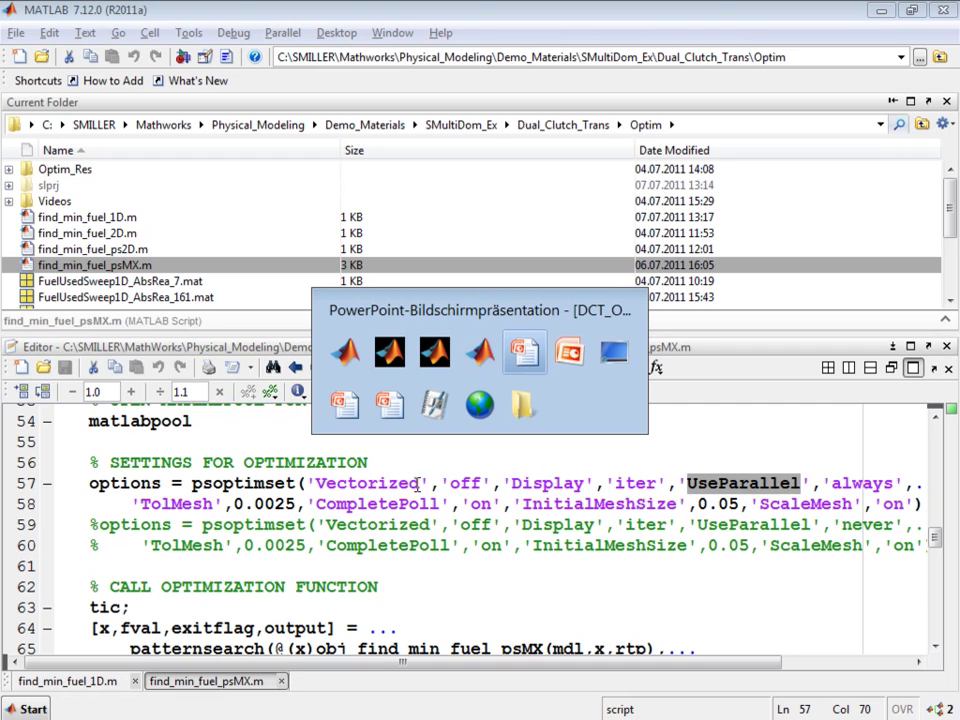